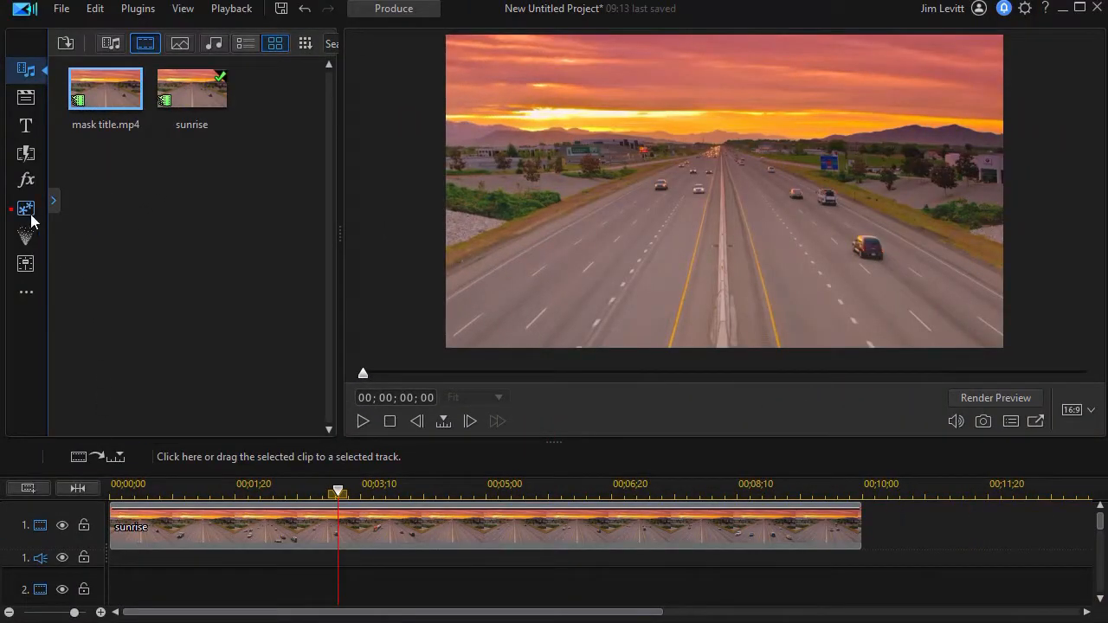
# Step: Add the Default text title to the start of track 2 and extend its duration to 00;00;11;04
pyautogui.click(25, 128)
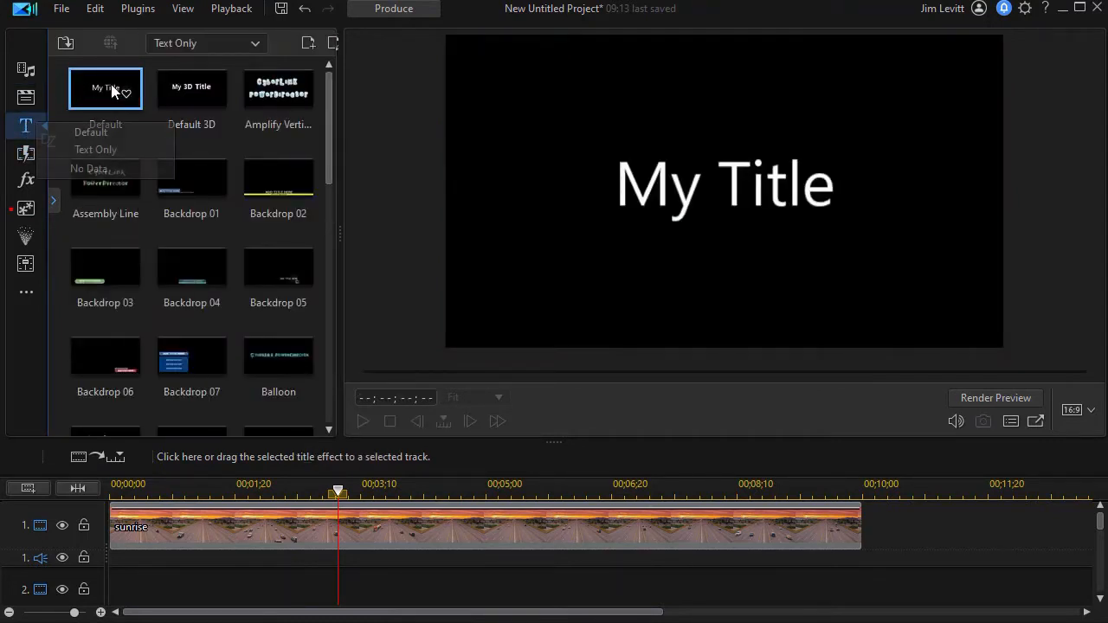
pyautogui.moveTo(109, 93); pyautogui.dragTo(102, 586)
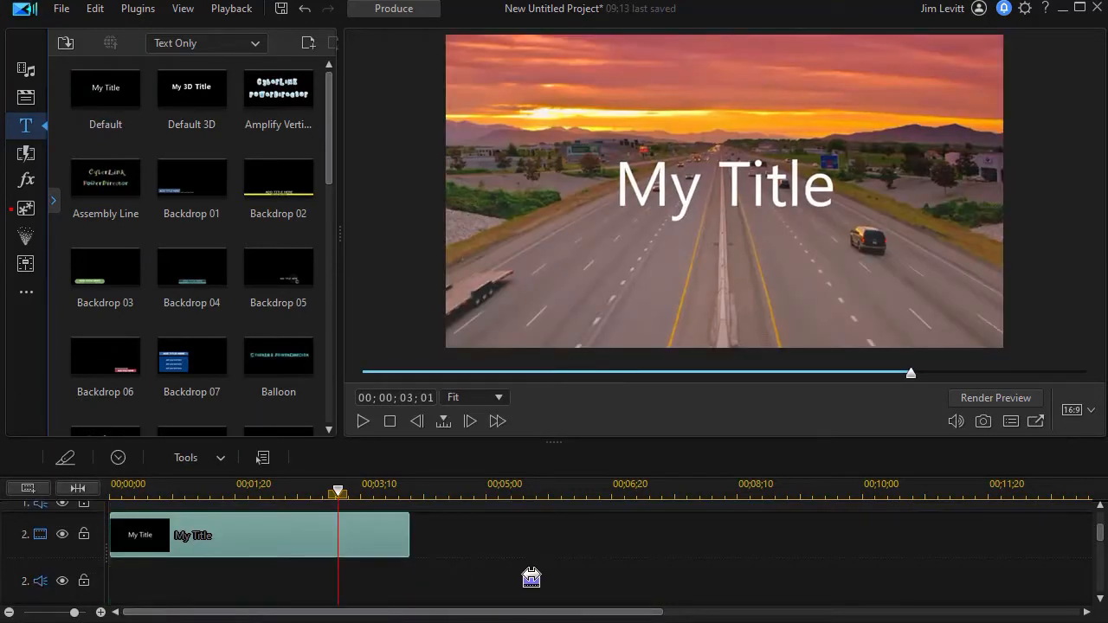
pyautogui.moveTo(409, 537); pyautogui.dragTo(957, 540)
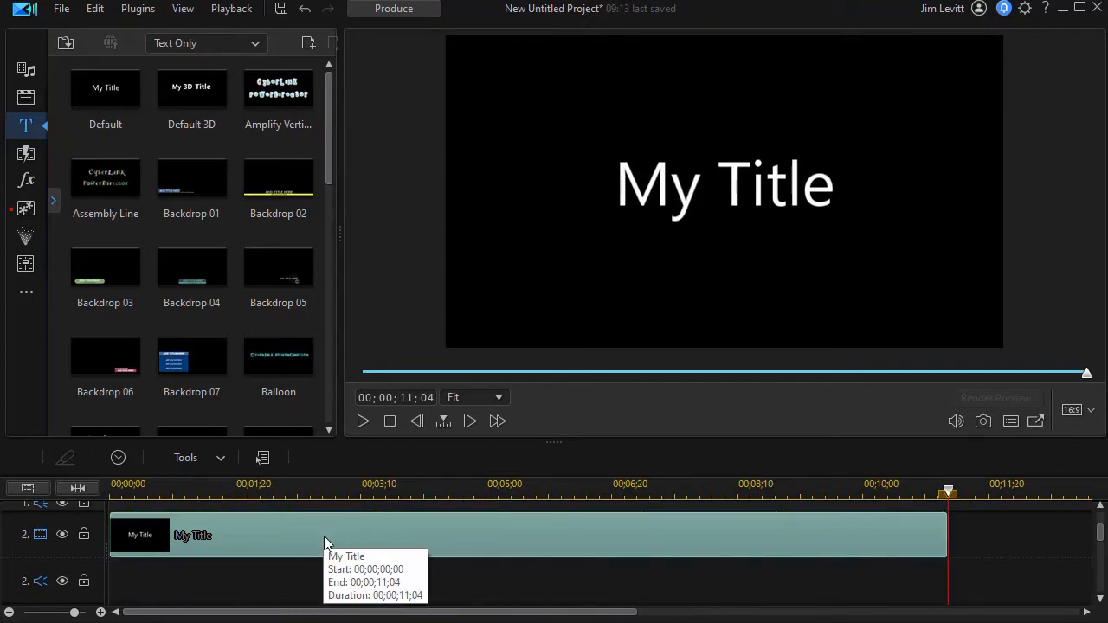
# Step: Open the title clip in the Title Designer and replace its text with "Sunrise"
pyautogui.doubleClick(324, 531)
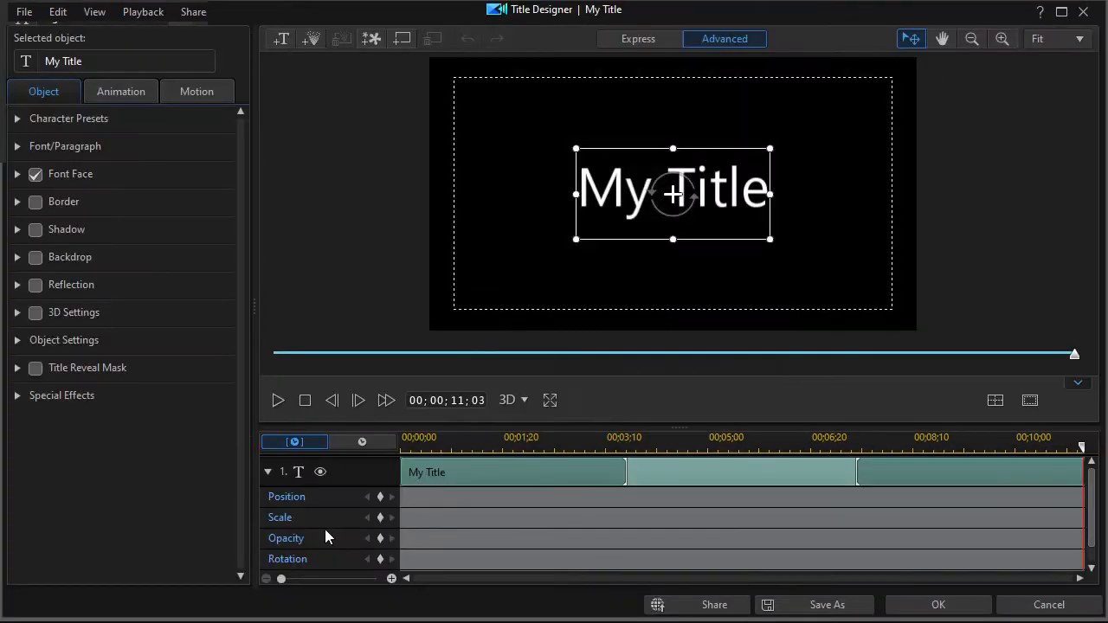
pyautogui.click(624, 187)
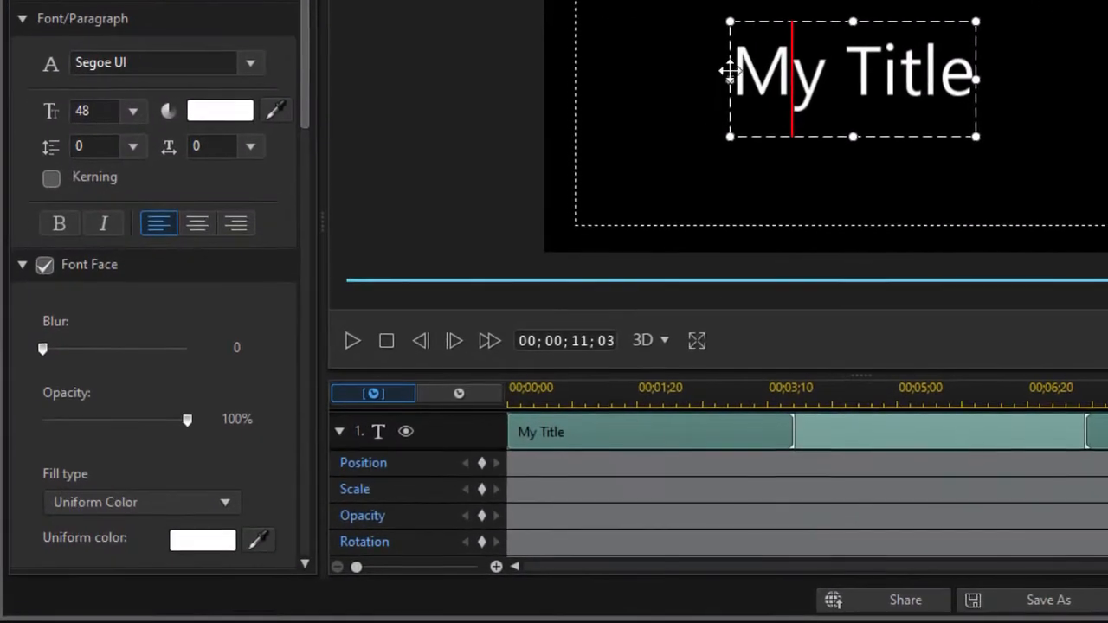
pyautogui.moveTo(737, 80); pyautogui.dragTo(977, 80)
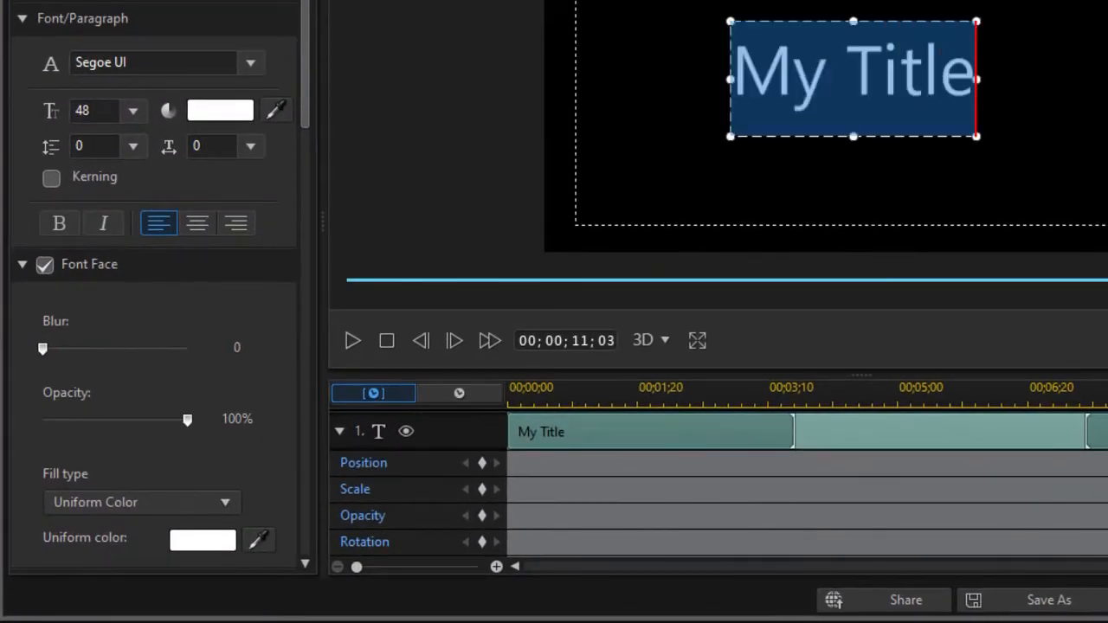
pyautogui.write('Sunrise')
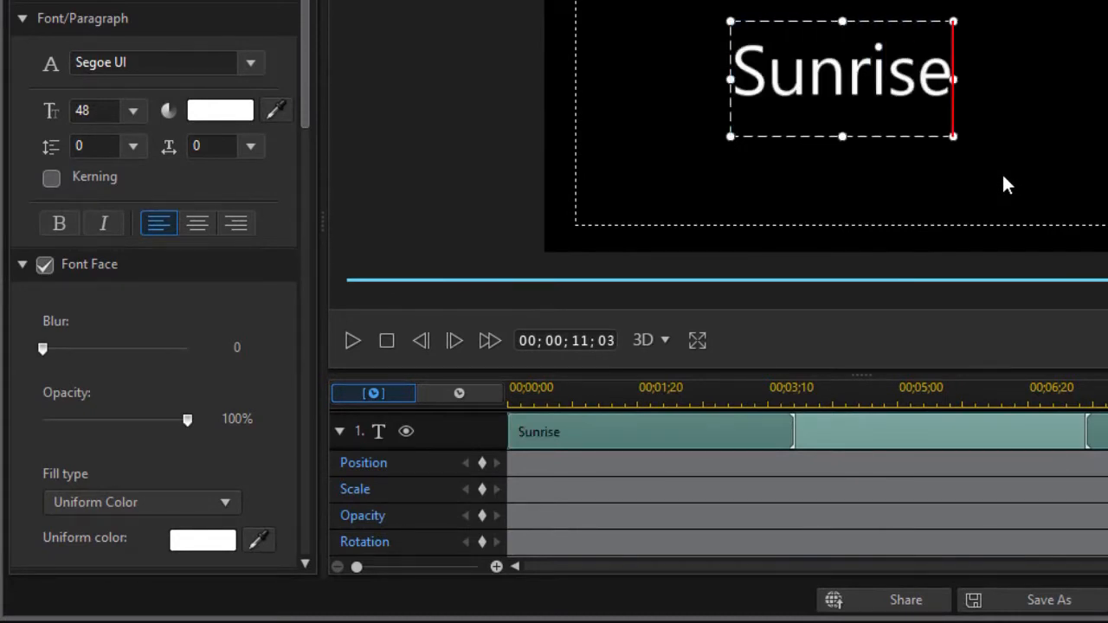
# Step: Change the font of the whole Sunrise text to Impact
pyautogui.hotkey('ctrl', 'a')
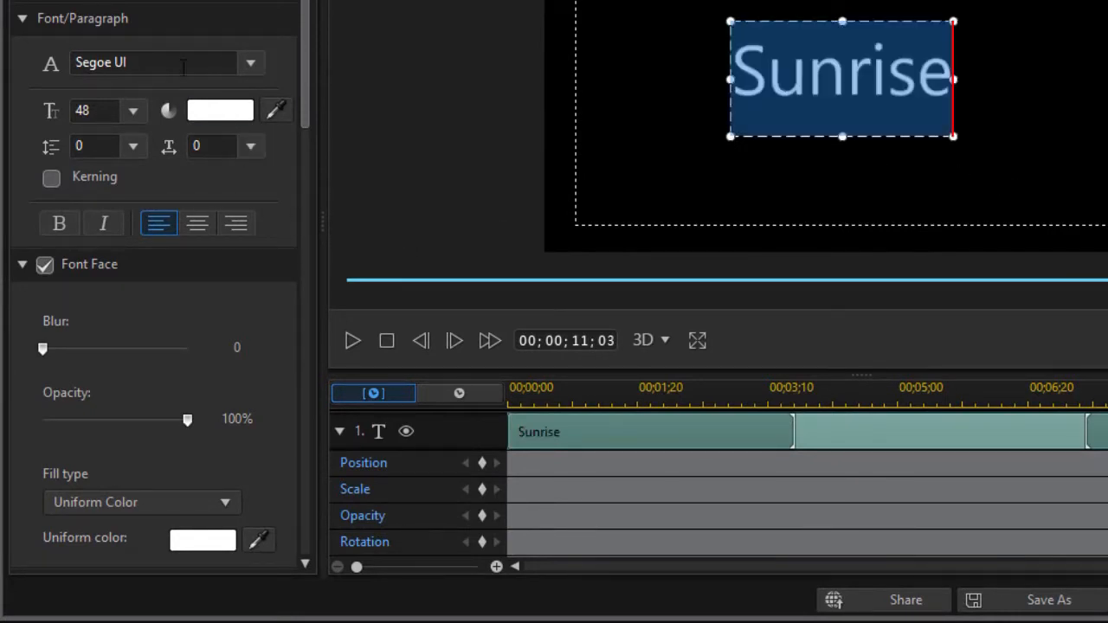
pyautogui.click(167, 59)
pyautogui.write('Impact')
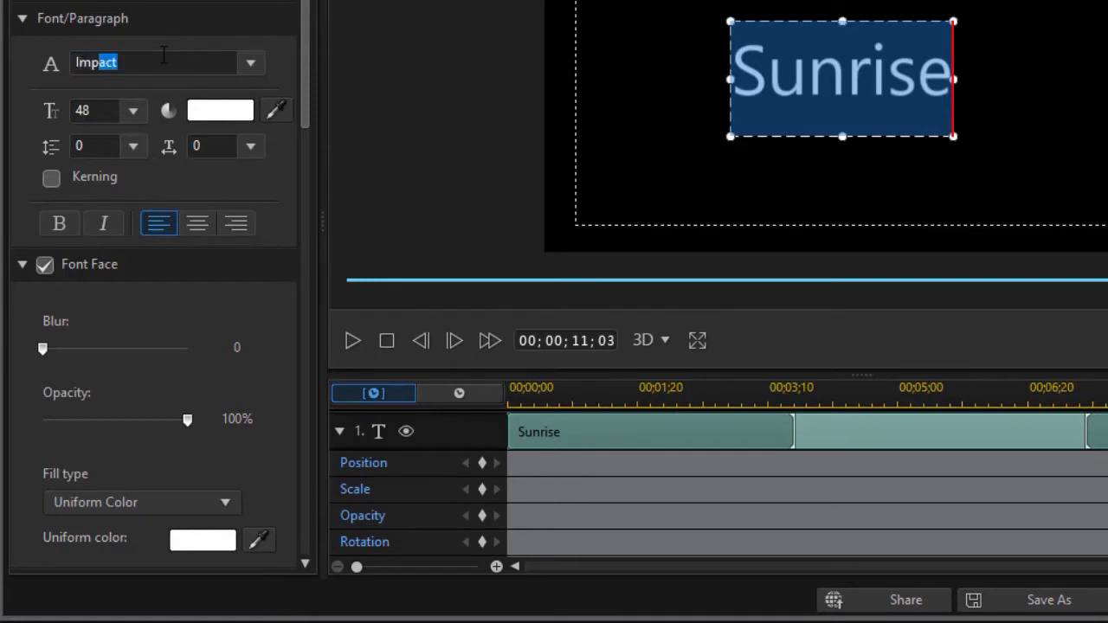
pyautogui.press('Return')
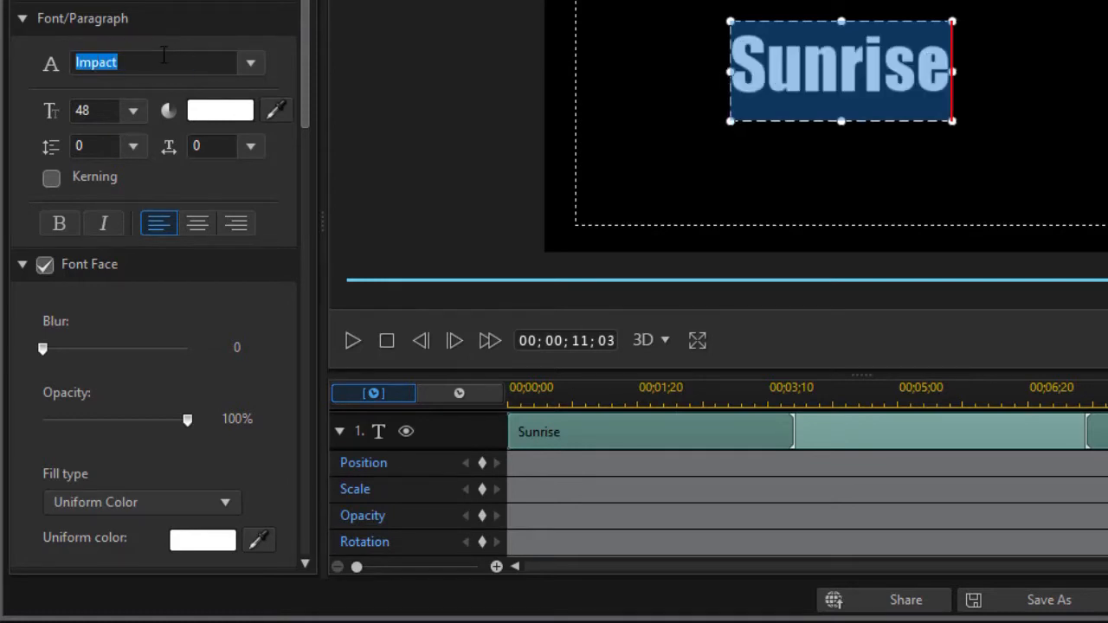
# Step: Set the font face fill type of the Sunrise text to Gradient Color
pyautogui.moveTo(304, 113); pyautogui.dragTo(316, 180)
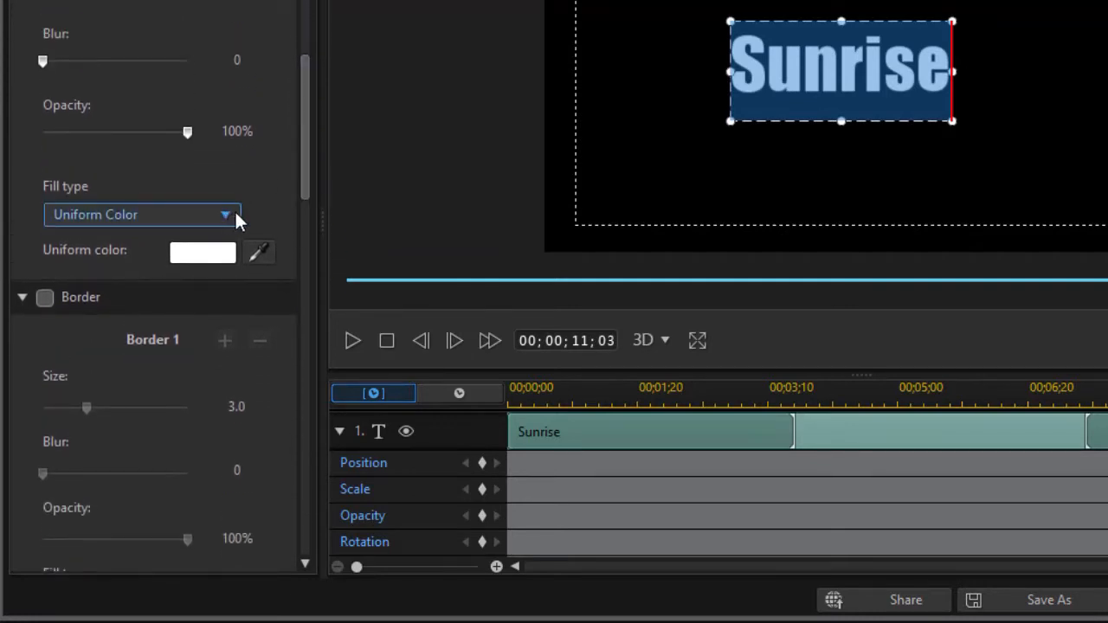
pyautogui.click(227, 214)
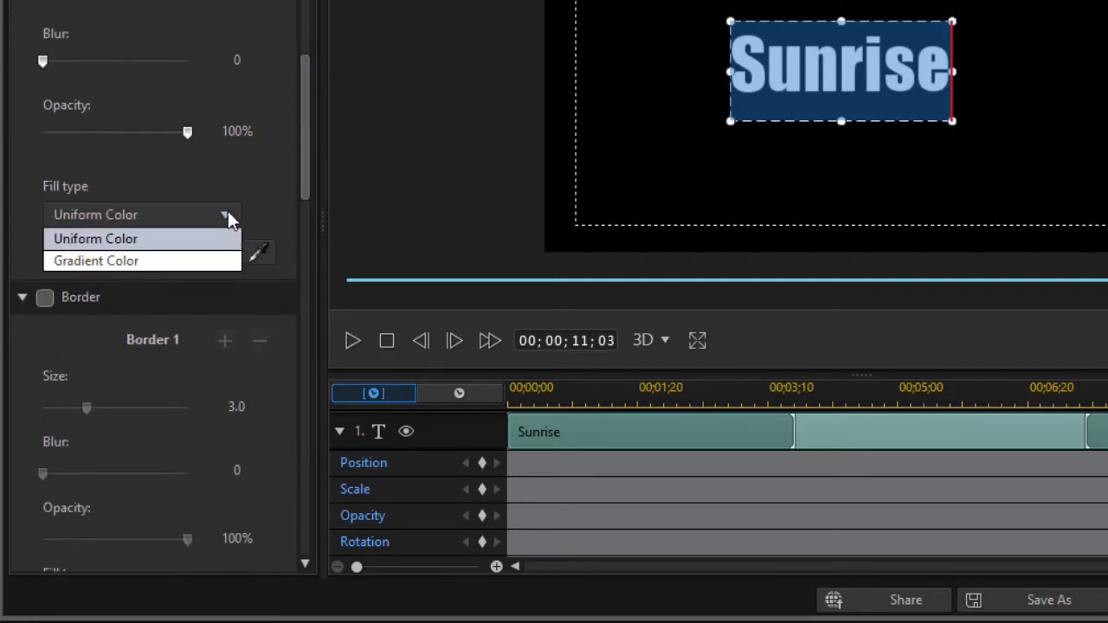
pyautogui.click(187, 257)
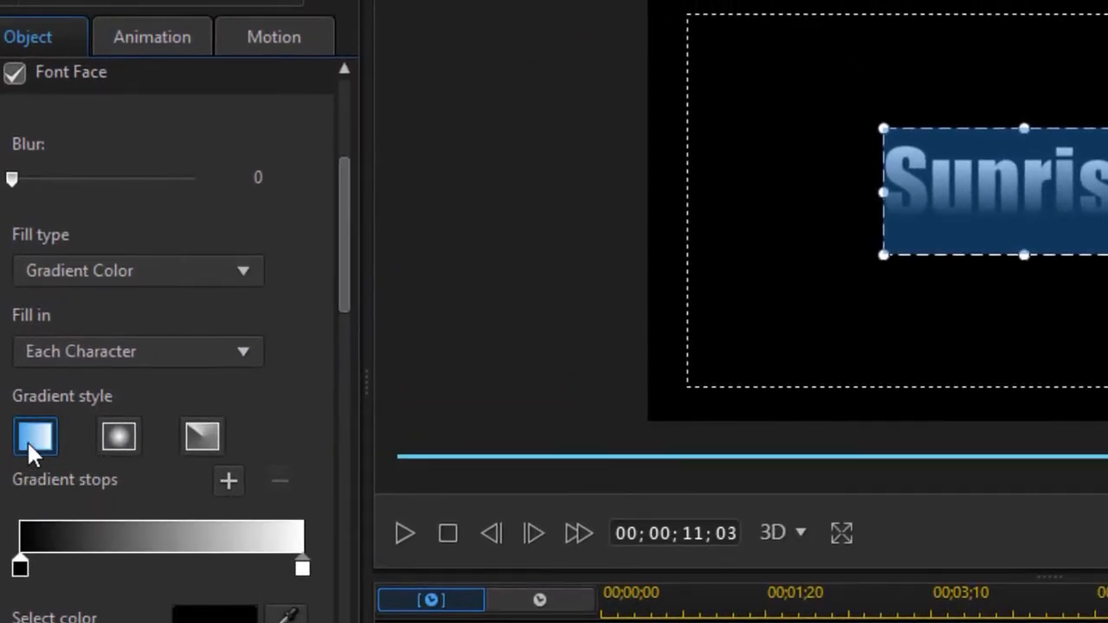
# Step: Colour the gradient's first stop orange (FF8040) and its last stop yellow (FFFF00)
pyautogui.doubleClick(19, 571)
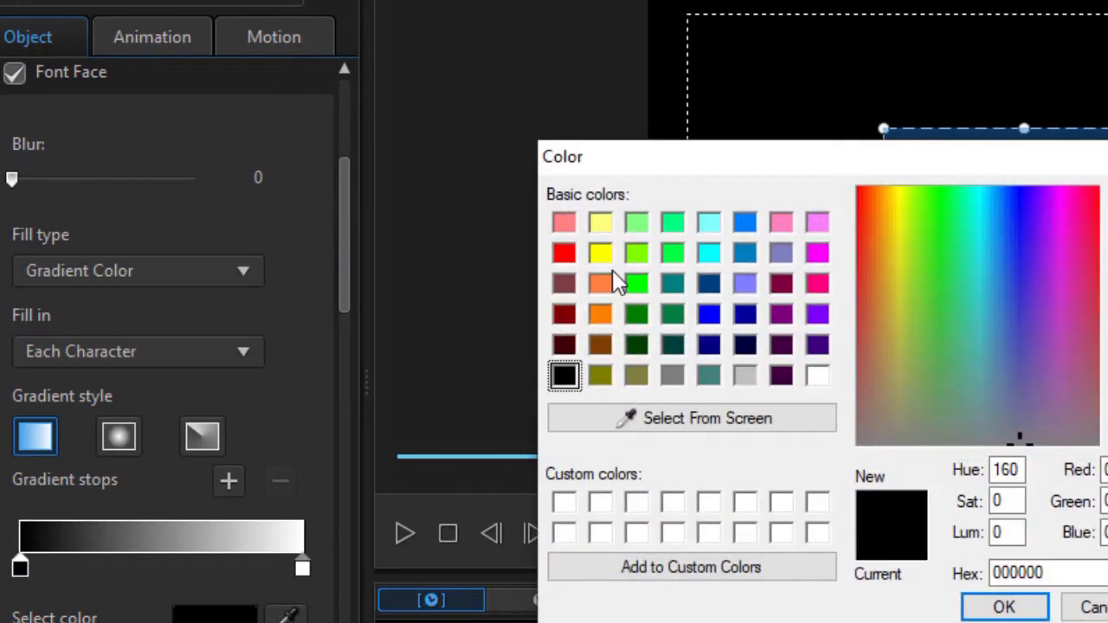
pyautogui.click(604, 285)
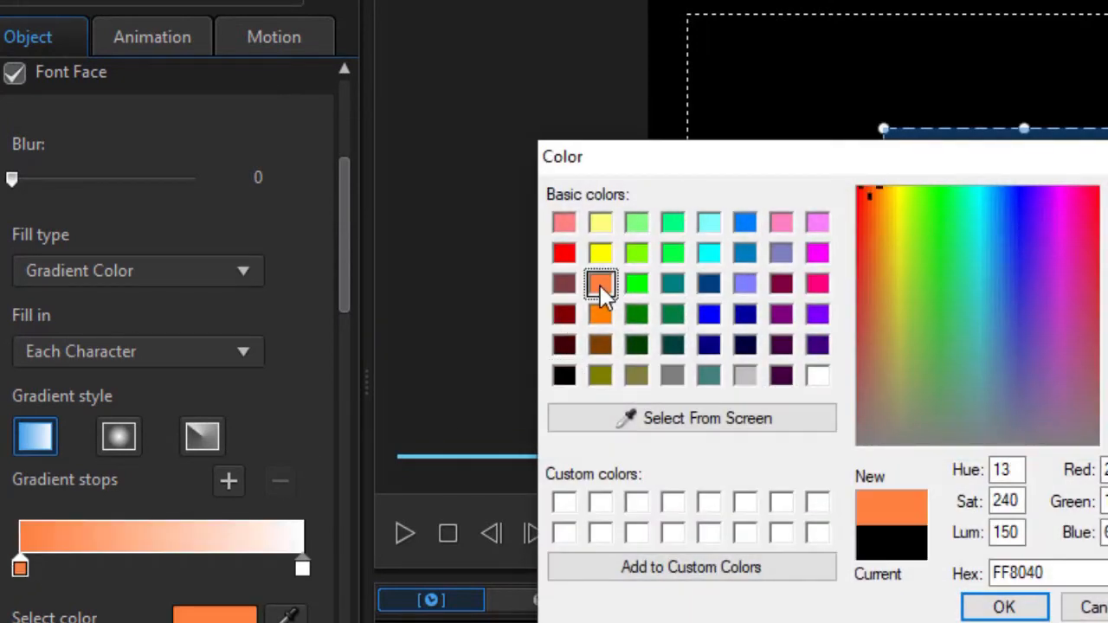
pyautogui.click(1005, 608)
pyautogui.doubleClick(301, 572)
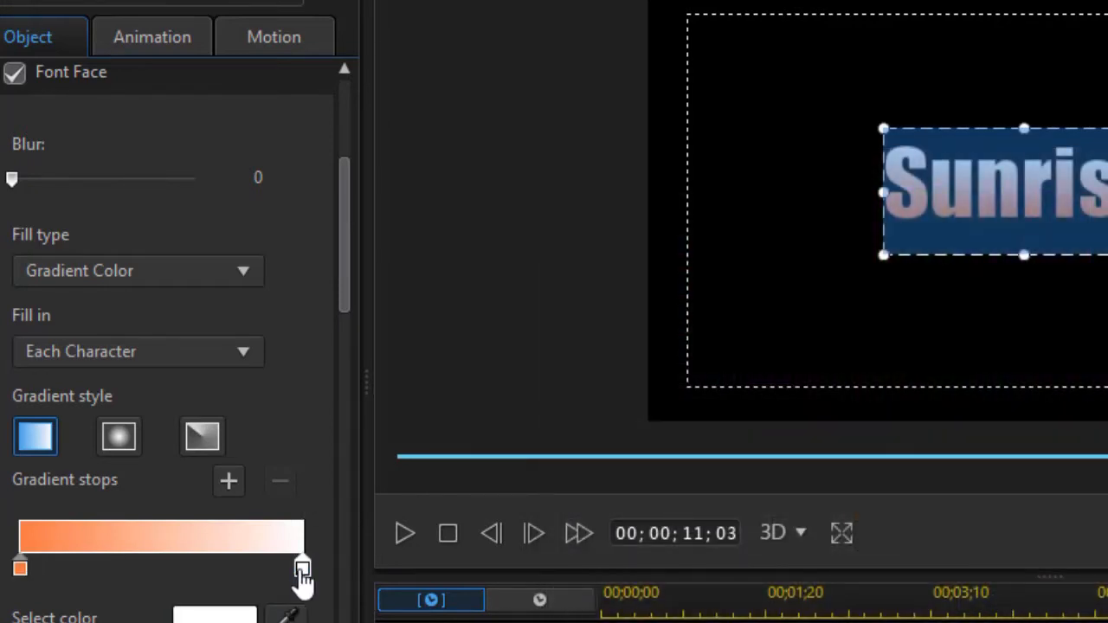
pyautogui.click(602, 254)
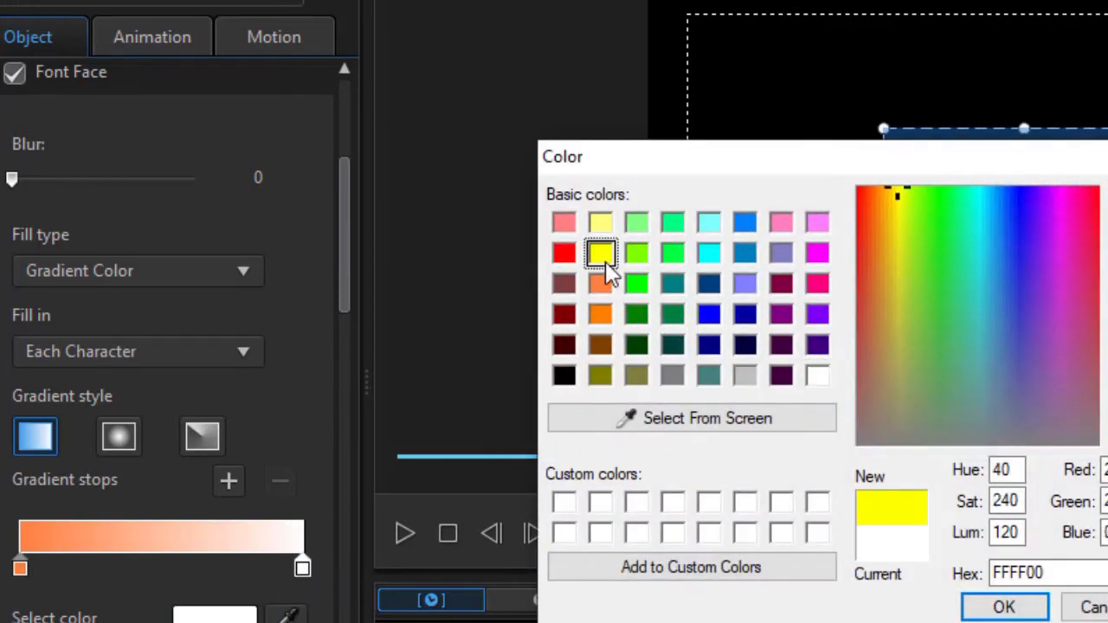
pyautogui.click(1005, 606)
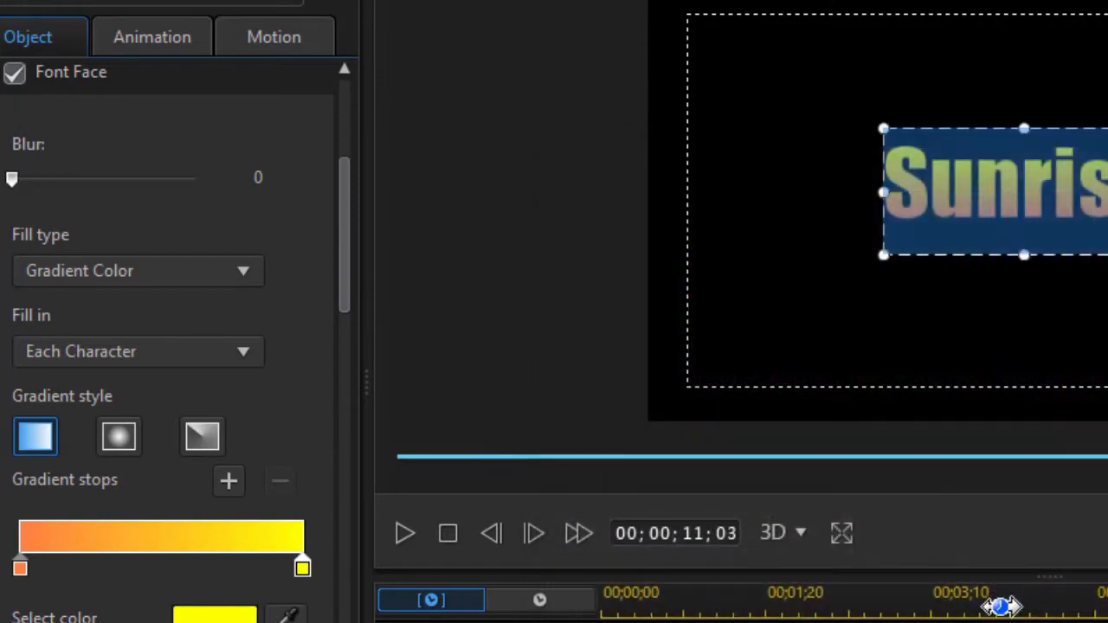
pyautogui.click(71, 565)
pyautogui.moveTo(73, 564); pyautogui.dragTo(98, 565)
# Step: Enable the border on the Sunrise text and reduce its size to a thin outline
pyautogui.moveTo(344, 290); pyautogui.dragTo(332, 434)
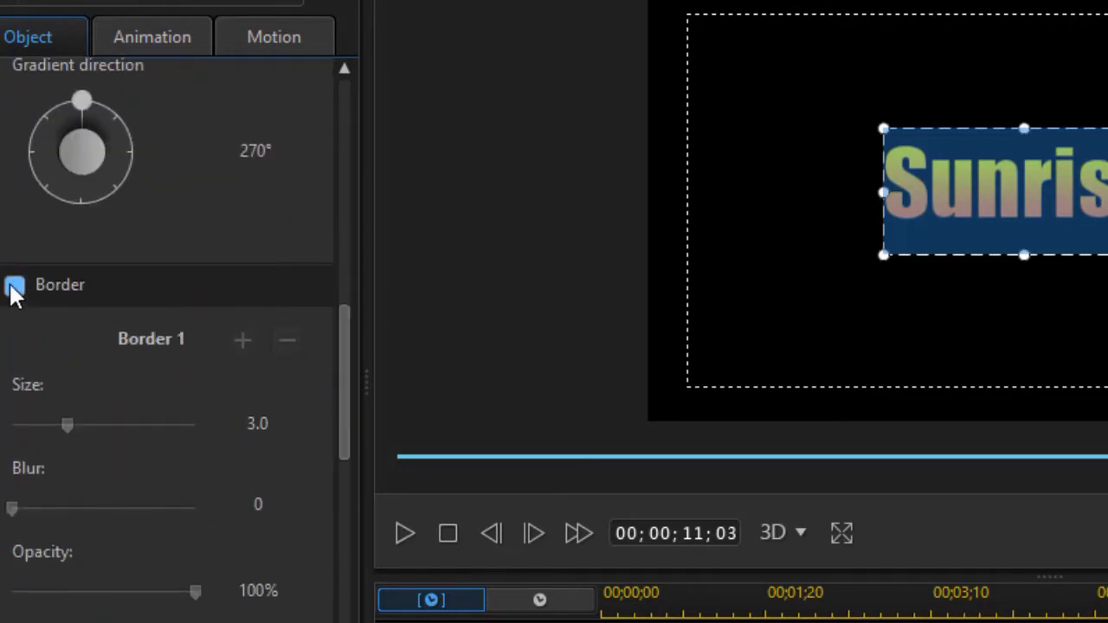
pyautogui.click(14, 286)
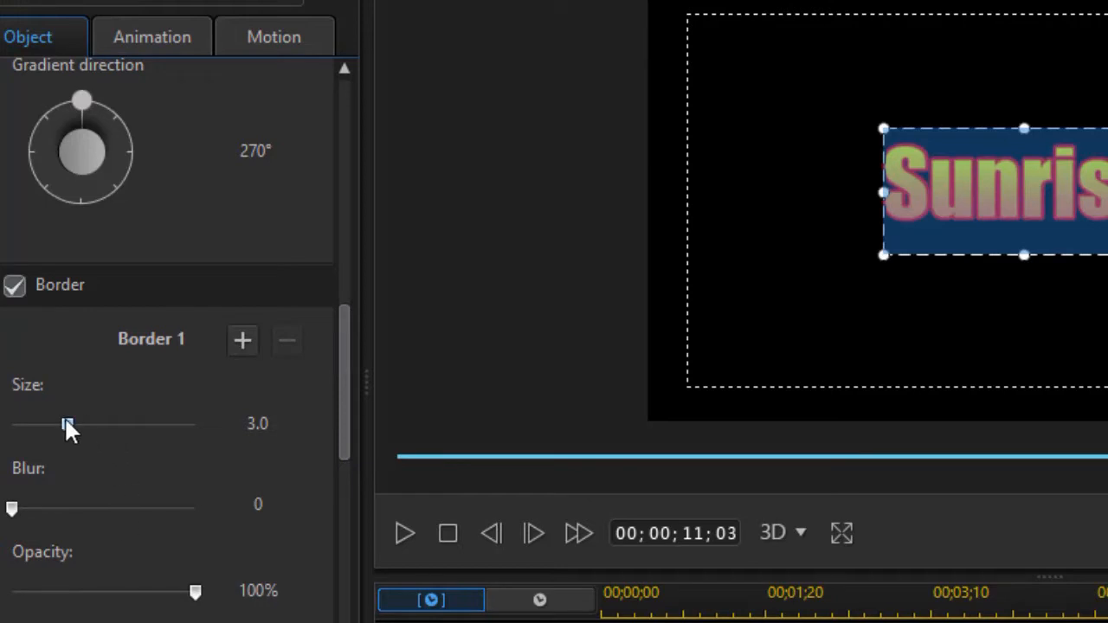
pyautogui.moveTo(69, 423); pyautogui.dragTo(21, 423)
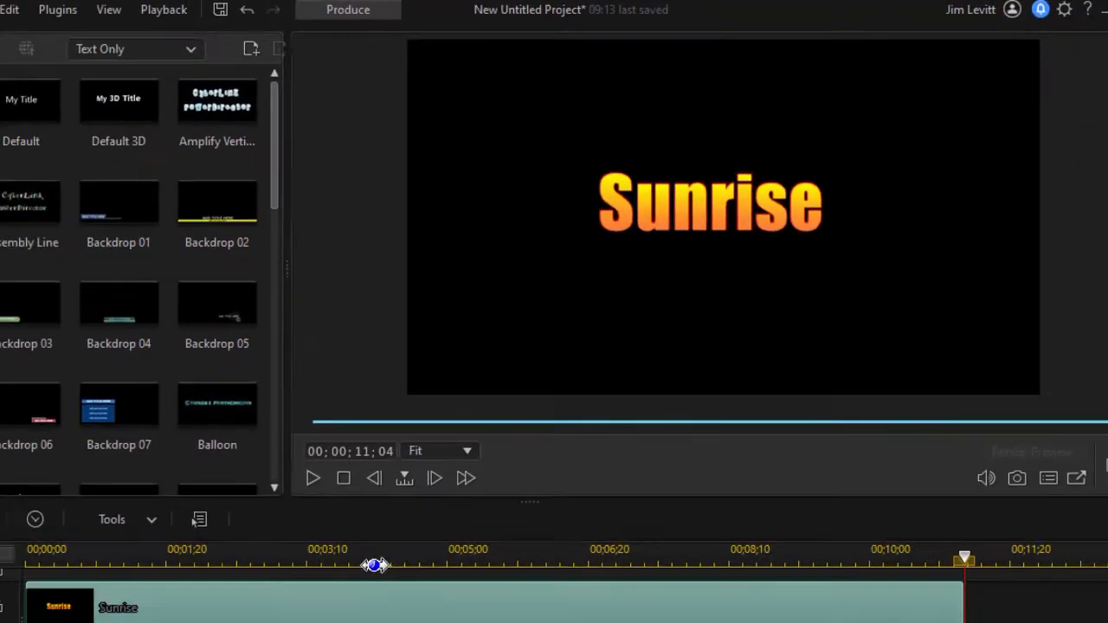
# Step: Preview the frame at 00;00;04;05 and move the Sunrise title to the upper-left of the picture, overlapping the mountain ridge
pyautogui.click(419, 494)
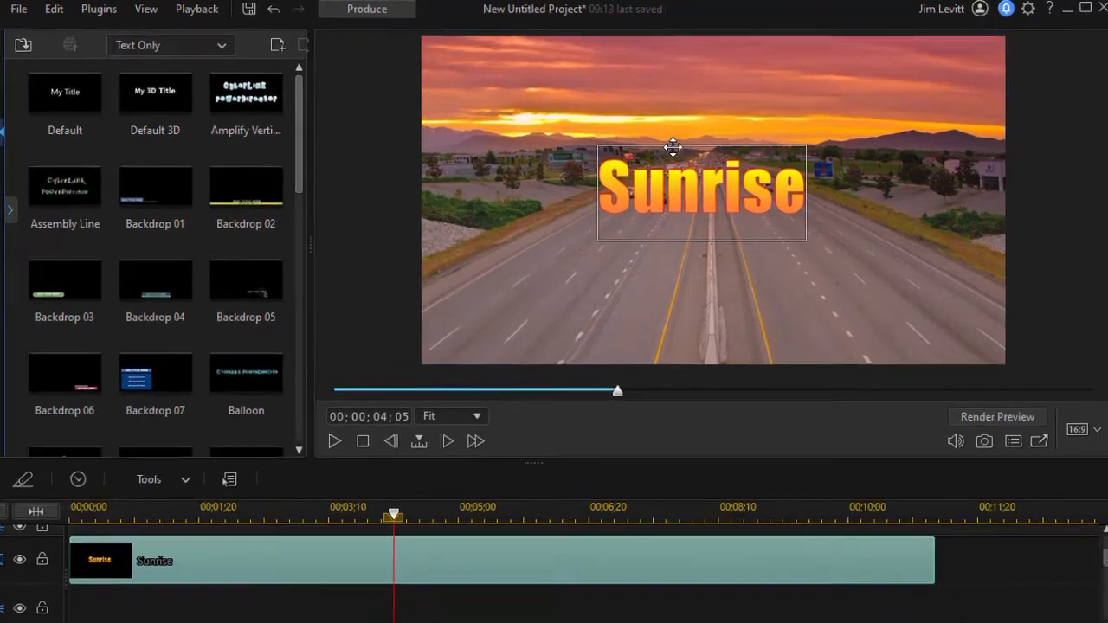
pyautogui.moveTo(685, 140); pyautogui.dragTo(527, 65)
pyautogui.moveTo(272, 108); pyautogui.dragTo(313, 111)
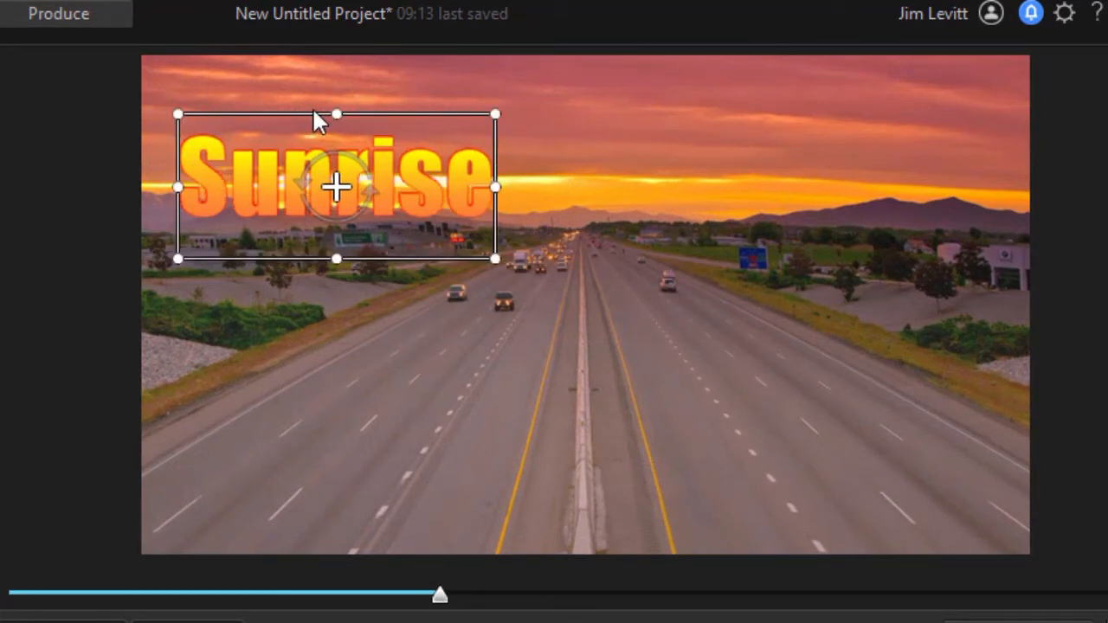
# Step: Return to the start of the timeline and open the Sunrise title in the Mask Designer
pyautogui.press('Home')
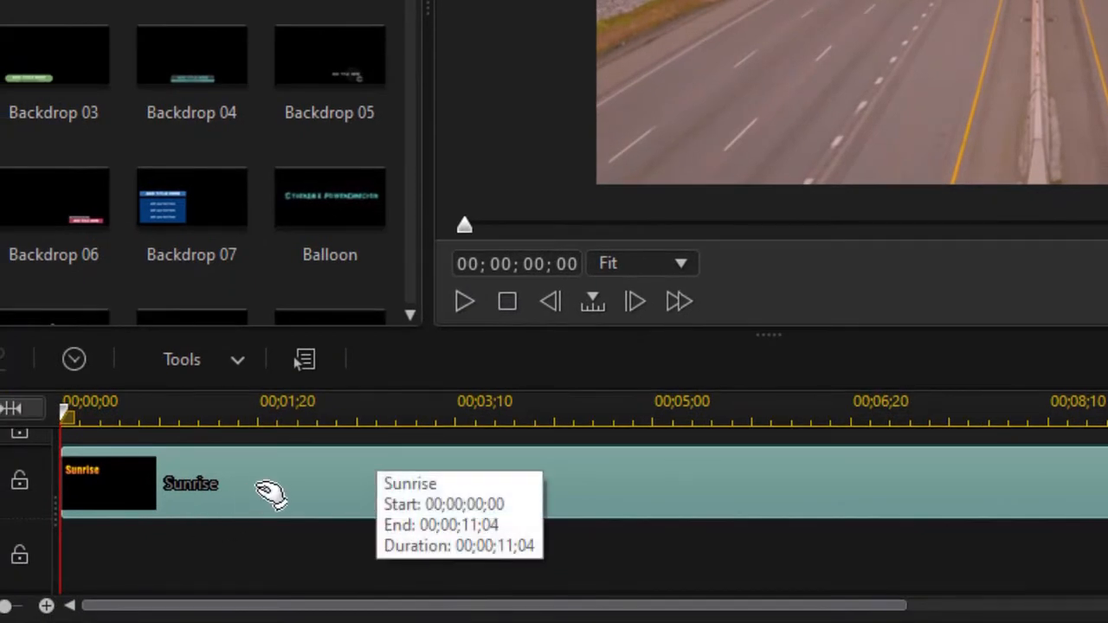
pyautogui.click(180, 364)
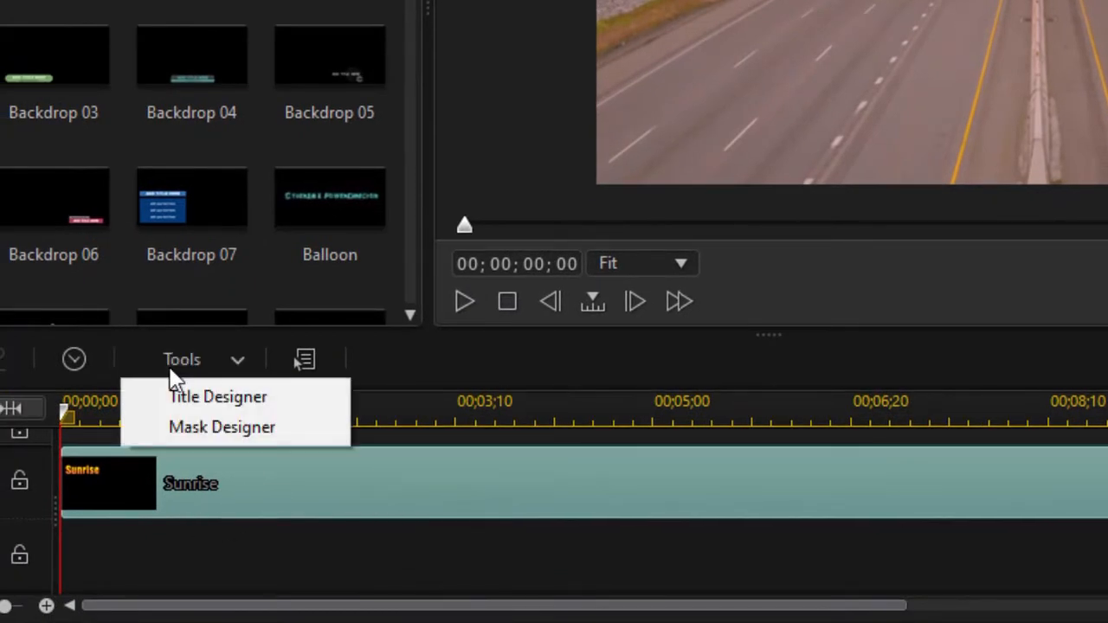
pyautogui.click(183, 428)
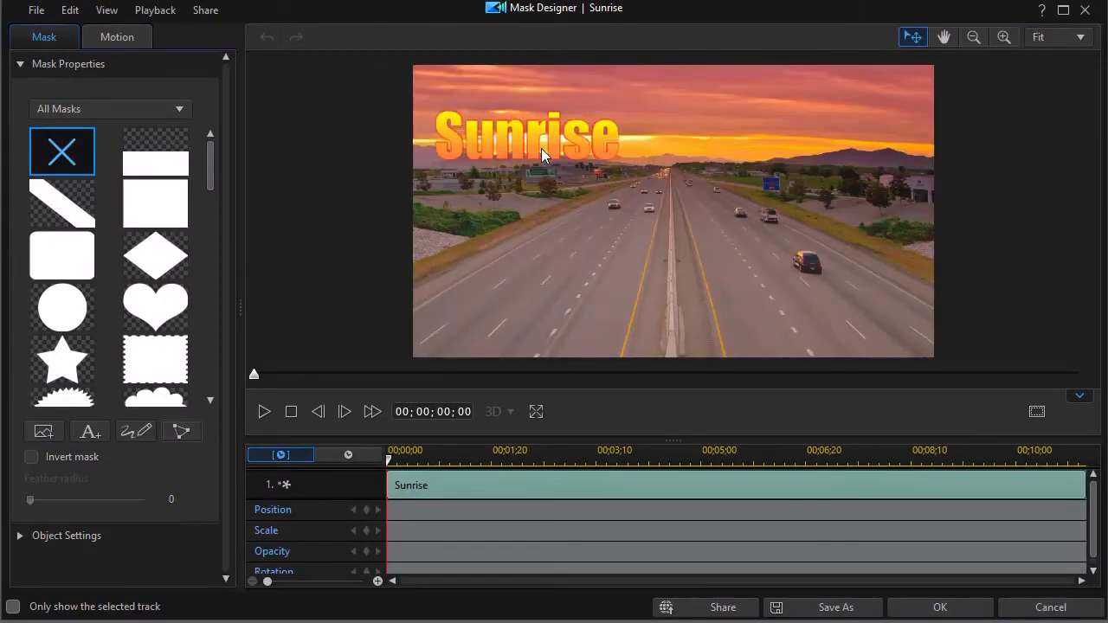
# Step: Draw a closed custom mask around the Sunrise title, with its lower edge tracing the mountain ridgeline, and apply it
pyautogui.click(1005, 37)
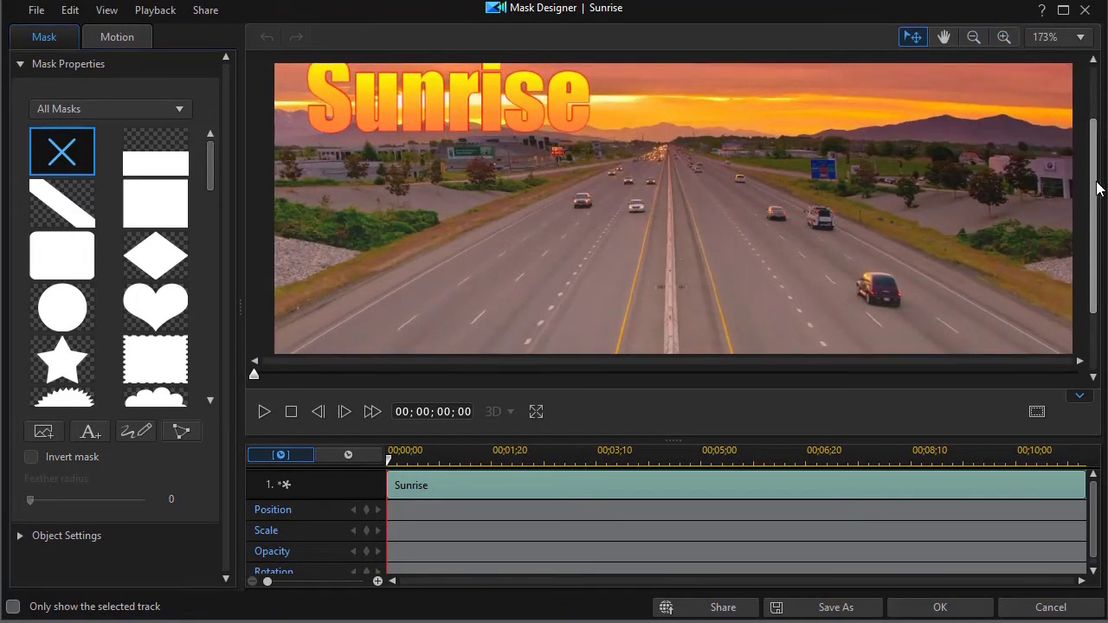
pyautogui.moveTo(1096, 190); pyautogui.dragTo(1095, 139)
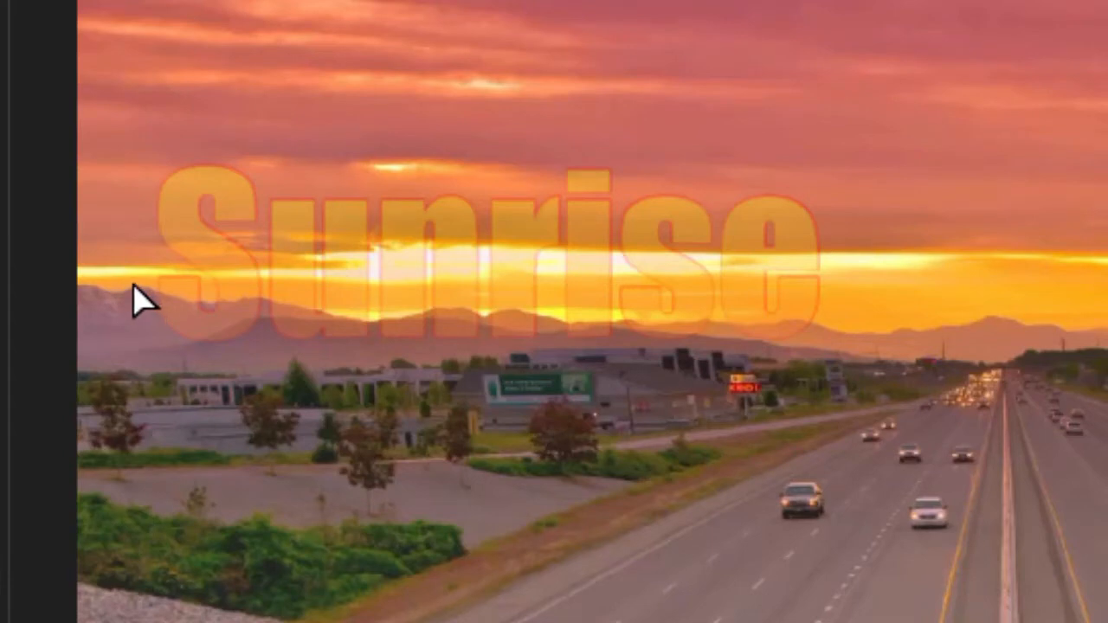
pyautogui.click(133, 284)
pyautogui.click(159, 294)
pyautogui.click(181, 300)
pyautogui.click(213, 307)
pyautogui.click(226, 300)
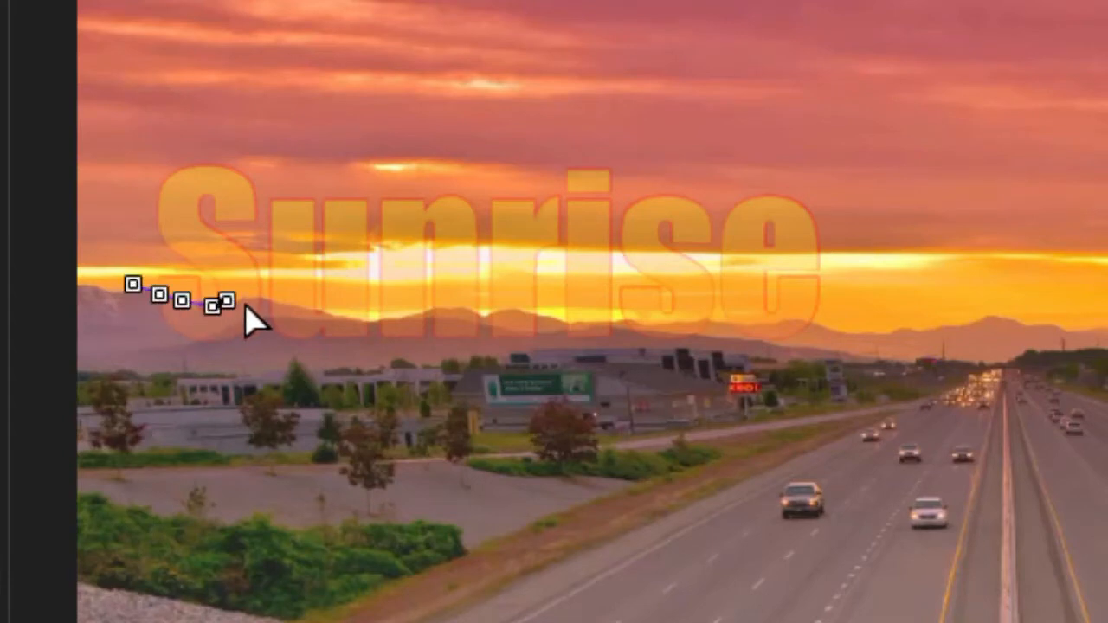
pyautogui.click(252, 295)
pyautogui.click(287, 302)
pyautogui.click(315, 308)
pyautogui.click(341, 318)
pyautogui.click(375, 318)
pyautogui.click(410, 314)
pyautogui.click(439, 310)
pyautogui.click(452, 303)
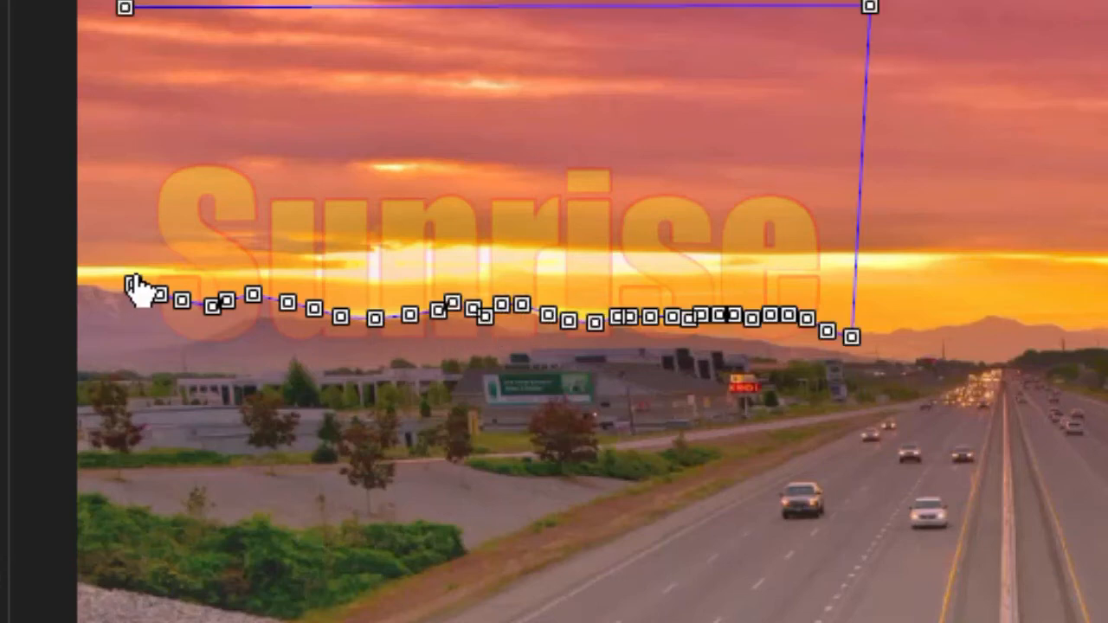
pyautogui.click(133, 285)
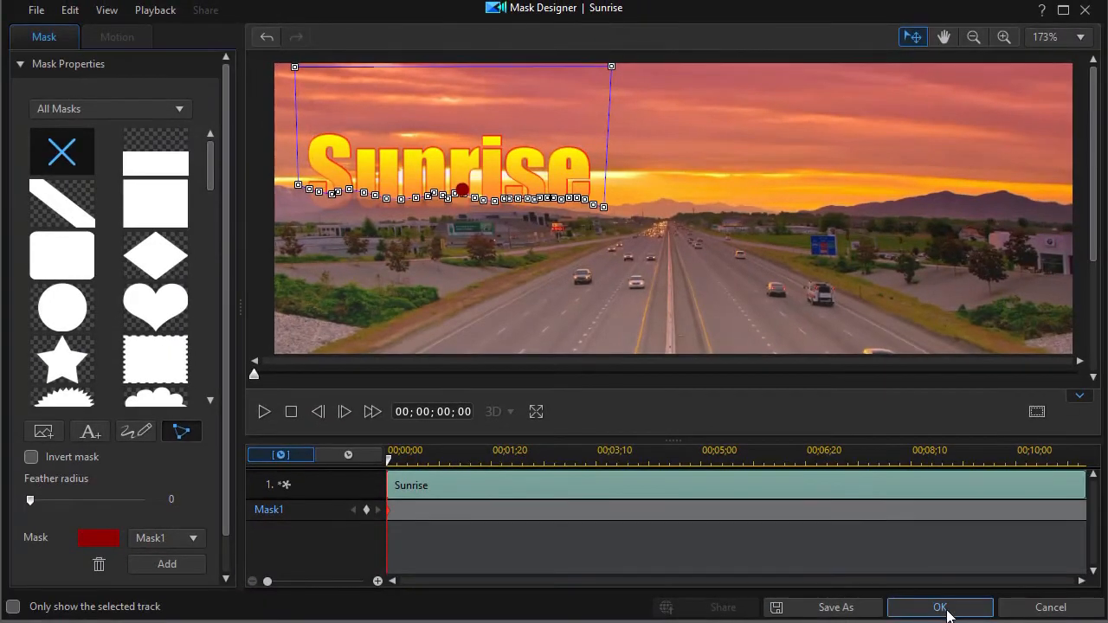
pyautogui.click(947, 611)
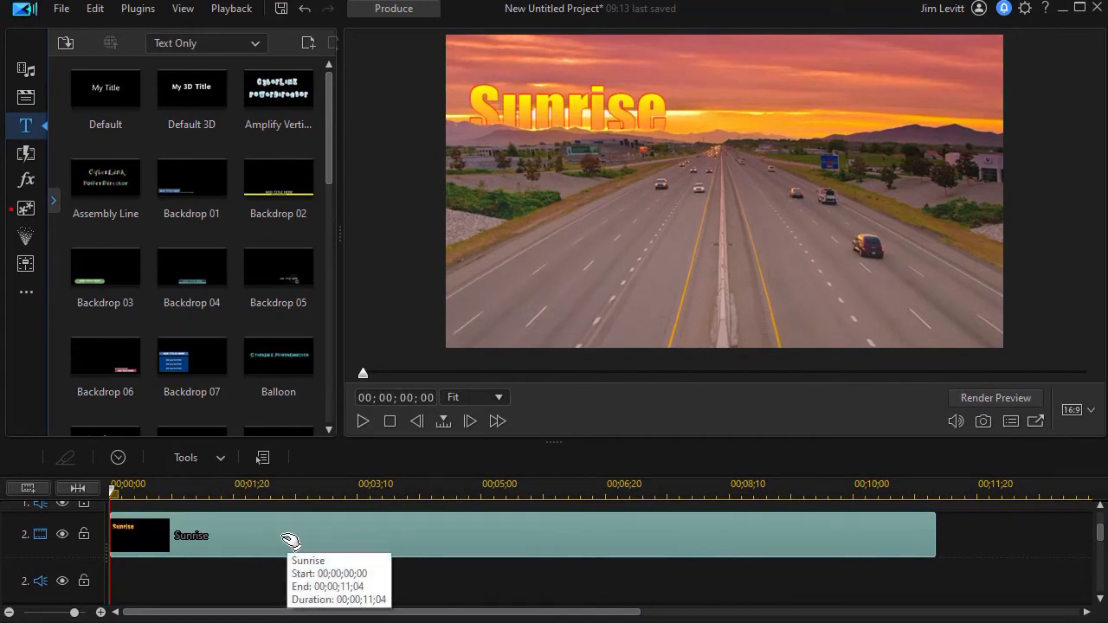
# Step: Reopen the Sunrise title in the Title Designer, add a position keyframe at 00;00;04;02, and return to the clip's start
pyautogui.doubleClick(290, 540)
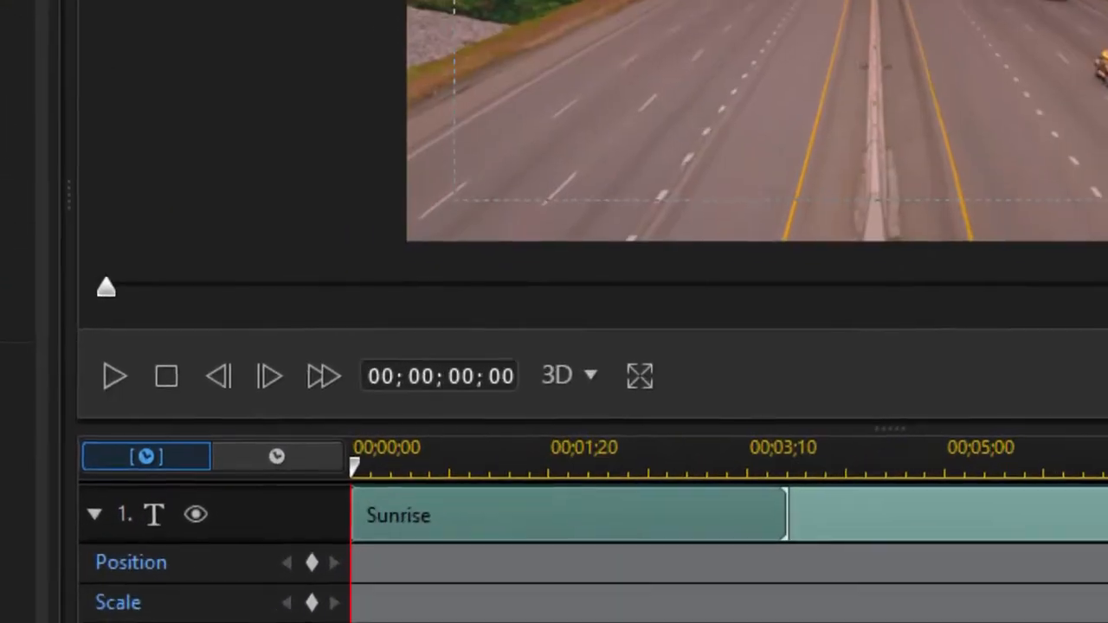
pyautogui.moveTo(351, 464); pyautogui.dragTo(850, 449)
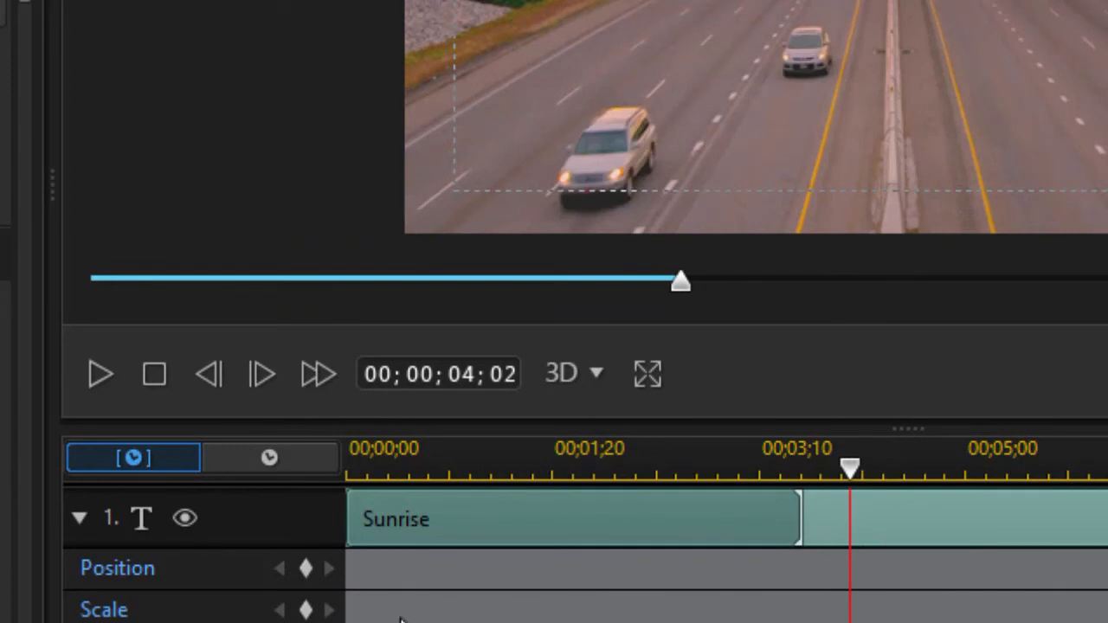
pyautogui.click(306, 569)
pyautogui.moveTo(852, 468); pyautogui.dragTo(329, 537)
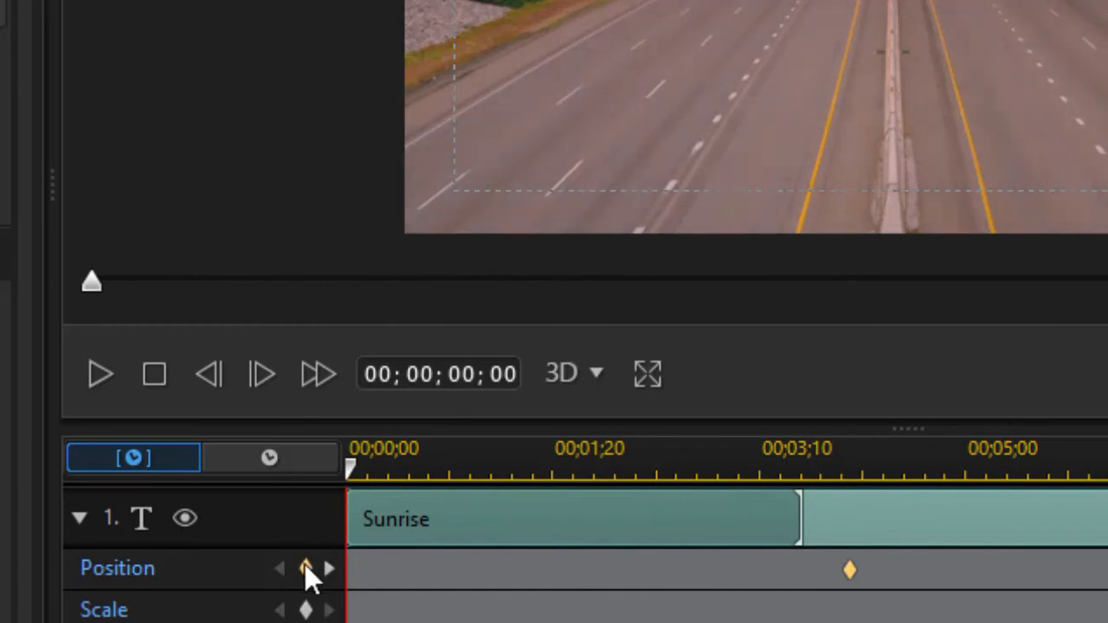